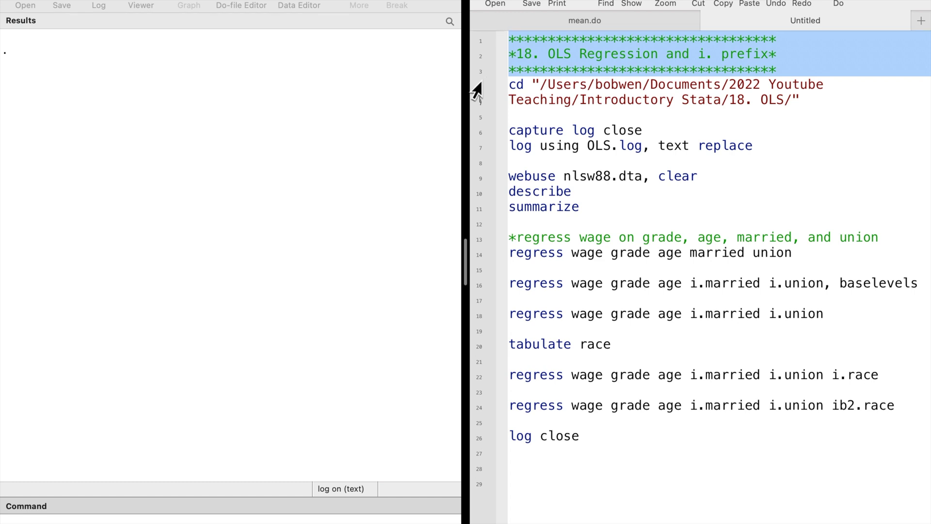
# Run the cd line to set the working directory, then open a text log
pyautogui.click(476, 94)
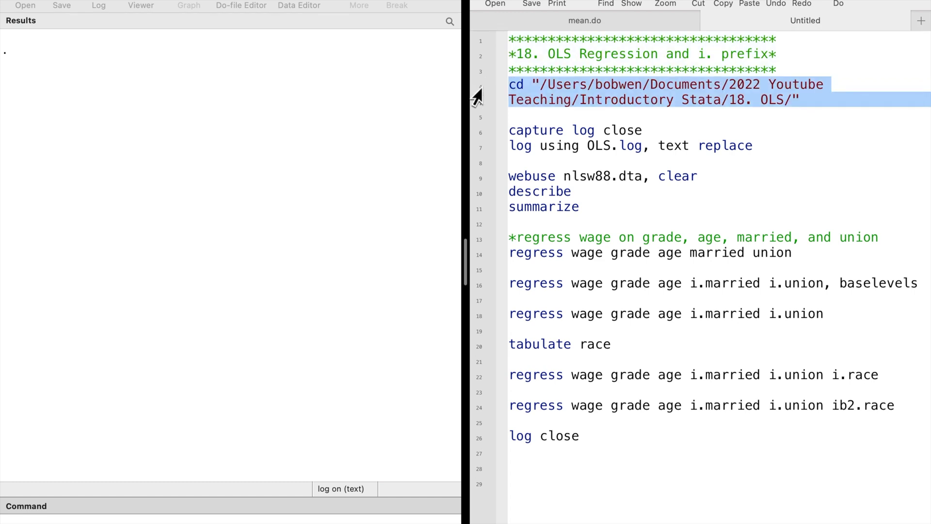
pyautogui.press('super+shift+d')
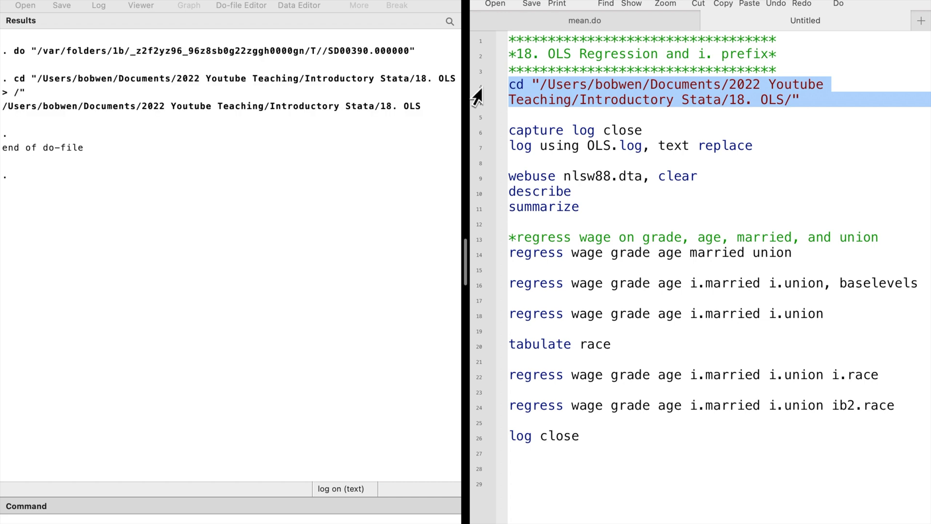
pyautogui.click(478, 136)
pyautogui.moveTo(478, 140); pyautogui.dragTo(477, 150)
pyautogui.press('super+shift+d')
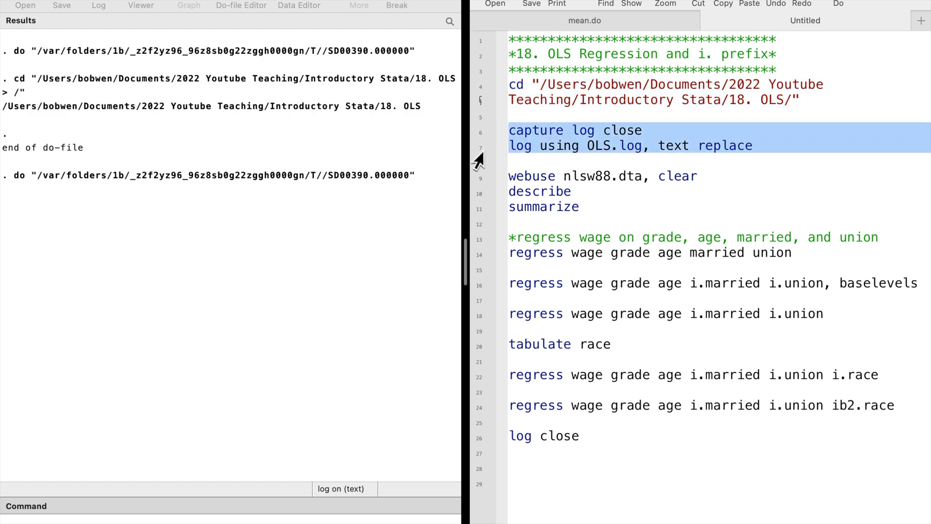
# Load nlsw88.dta, then run describe and summarize on its 2,246 observations
pyautogui.click(478, 179)
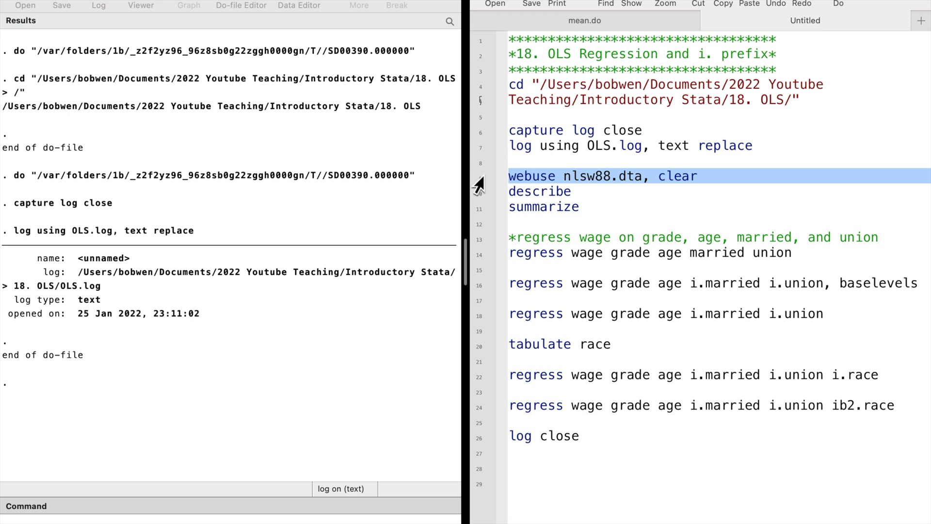
pyautogui.press('super+shift+d')
pyautogui.click(478, 194)
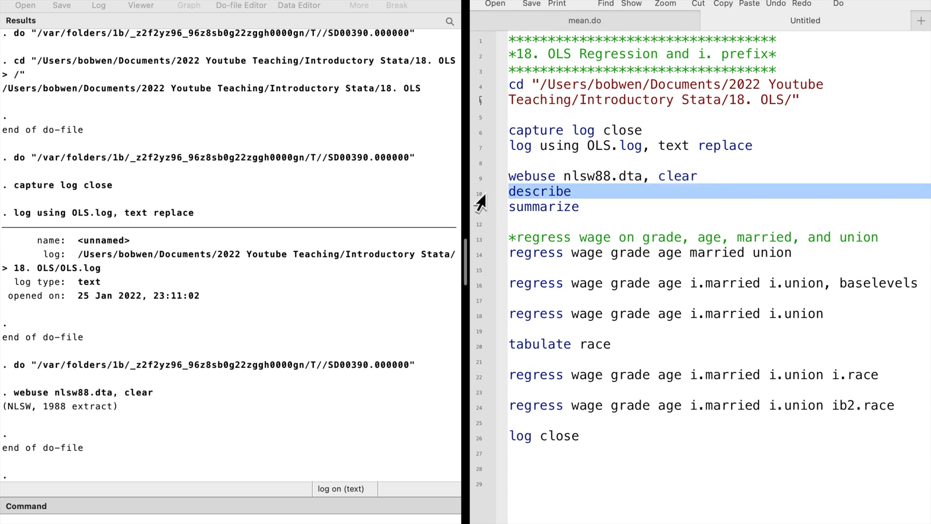
pyautogui.press('super+shift+d')
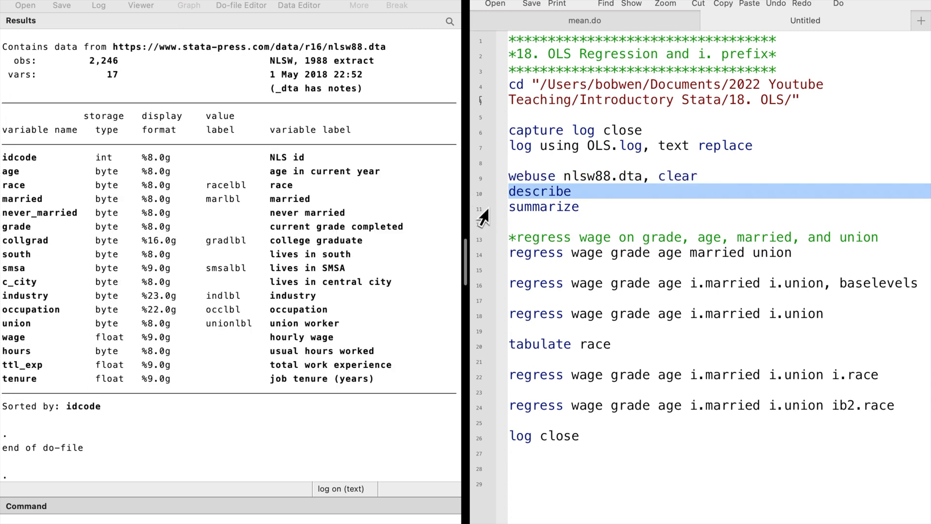
pyautogui.click(477, 210)
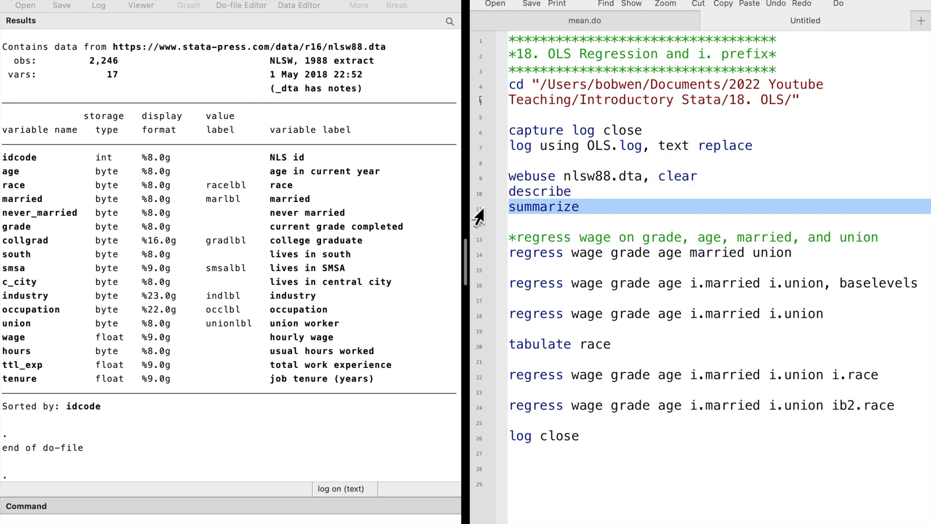
pyautogui.press('super+shift+d')
pyautogui.click(477, 239)
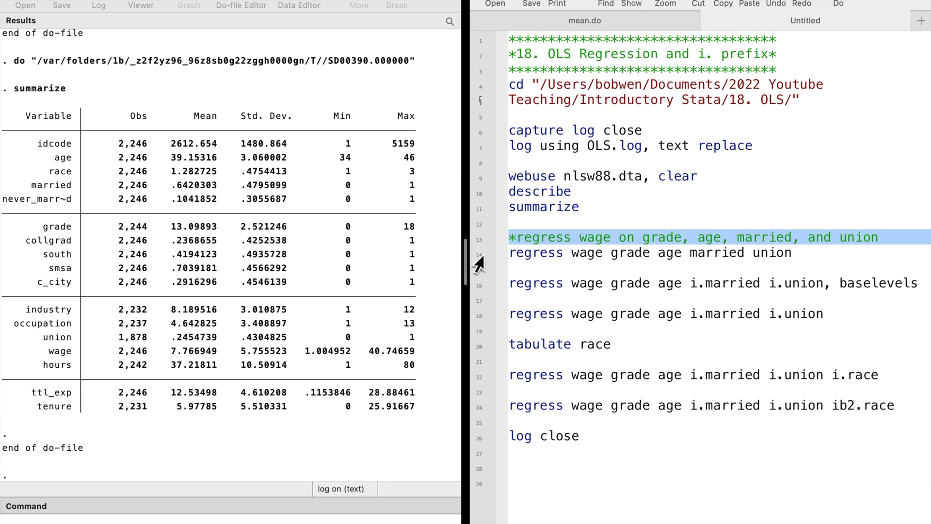
pyautogui.click(478, 255)
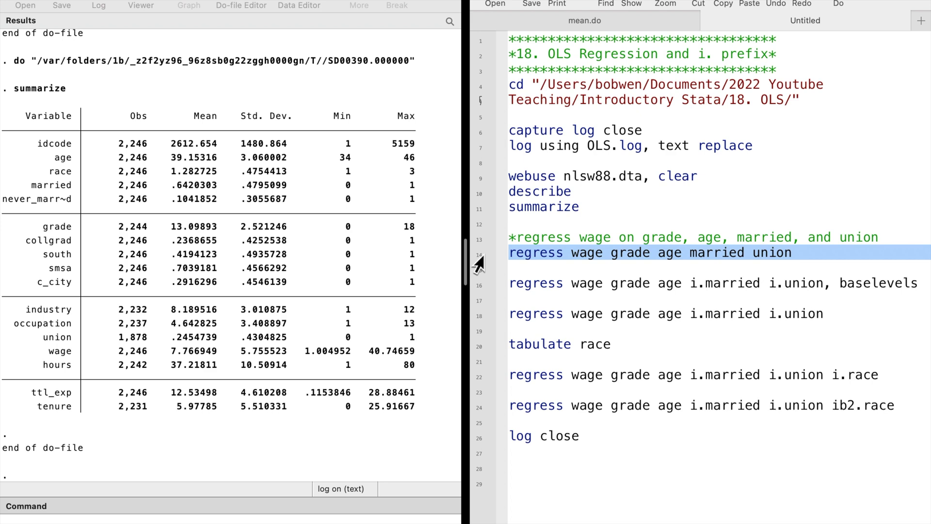
# Run regress wage grade age married union: 1,876 observations, R-squared 0.2046
pyautogui.press('super+shift+d')
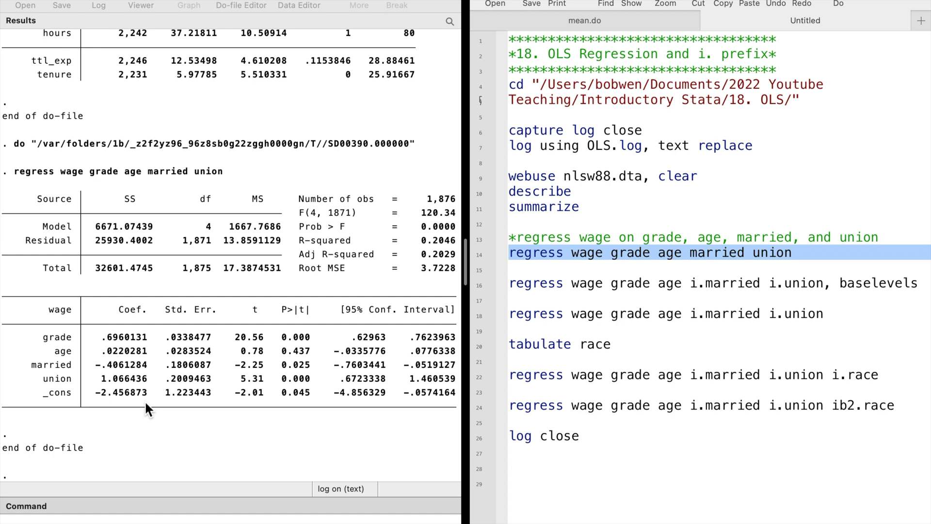
# Run the i.married i.union regression with baselevels, showing single and nonunion as zero-coefficient bases
pyautogui.click(478, 287)
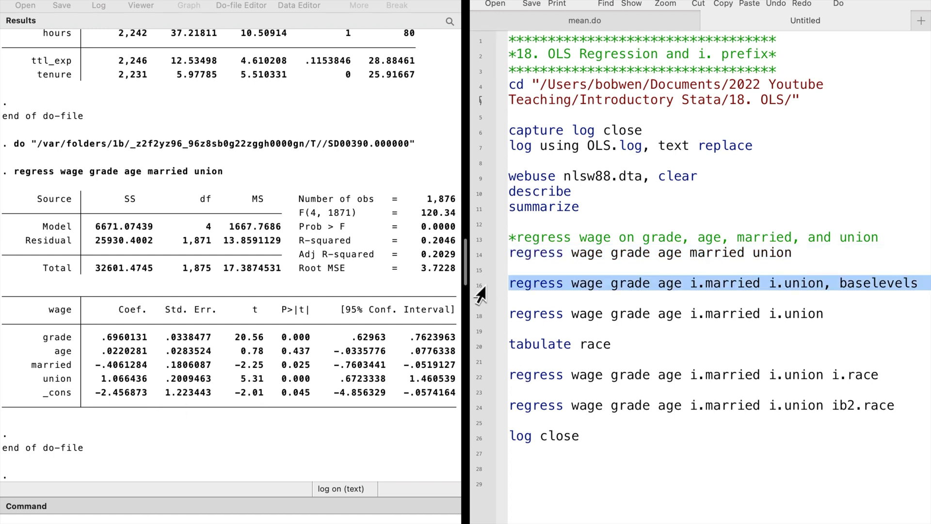
pyautogui.press('super+shift+d')
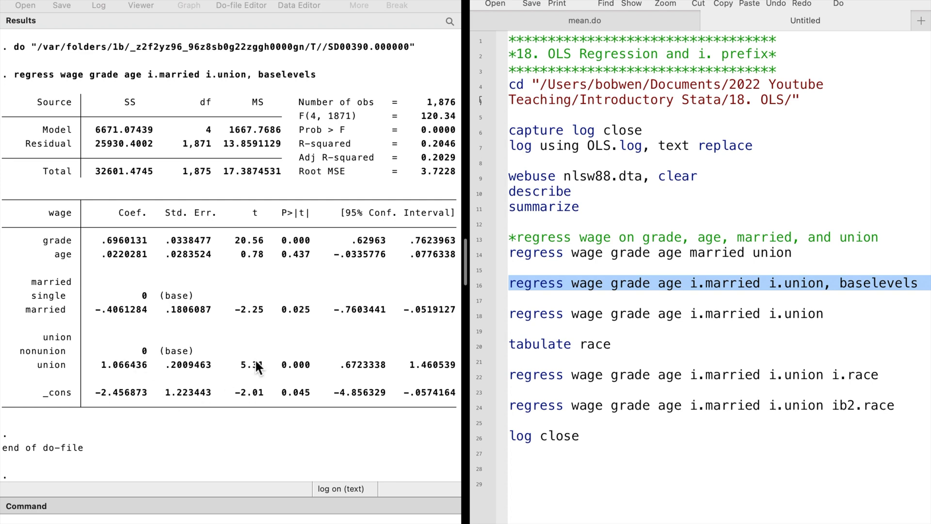
pyautogui.scroll(3, 272, 359)
pyautogui.scroll(2, 271, 359)
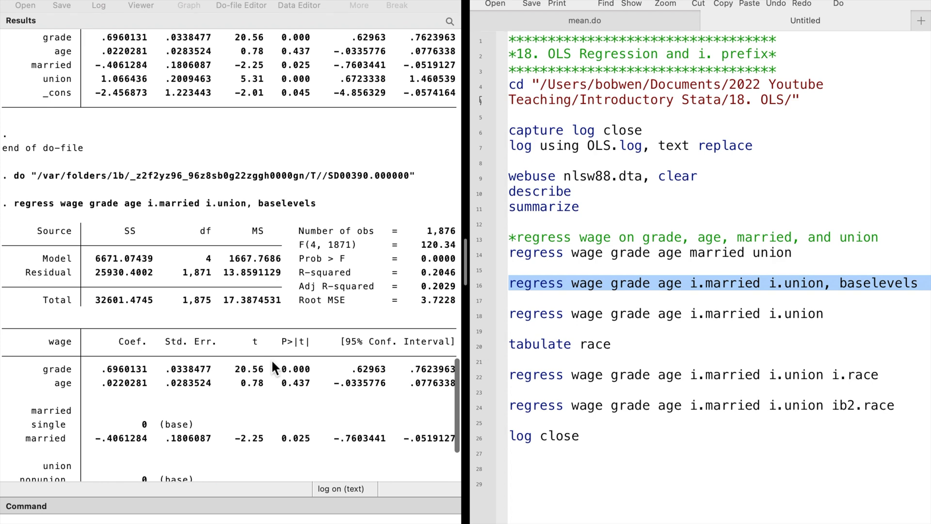
pyautogui.scroll(-2, 272, 358)
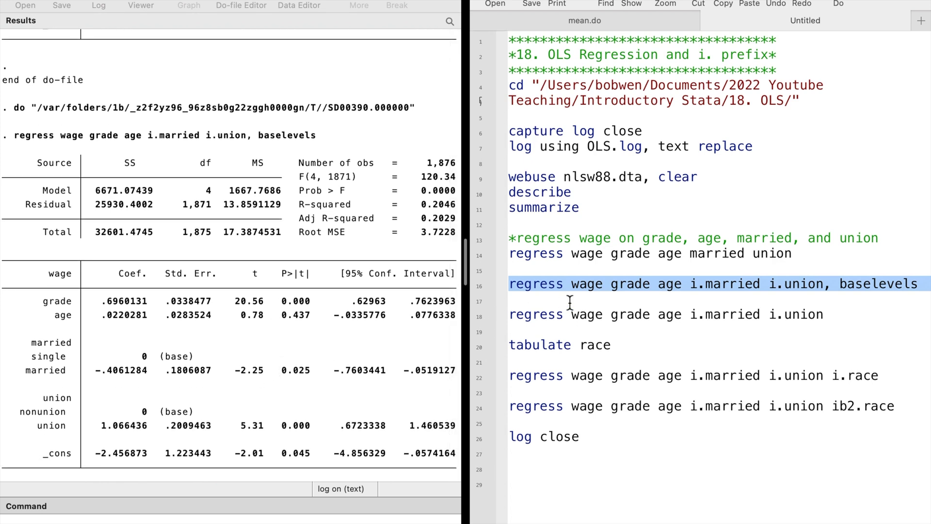
pyautogui.click(617, 210)
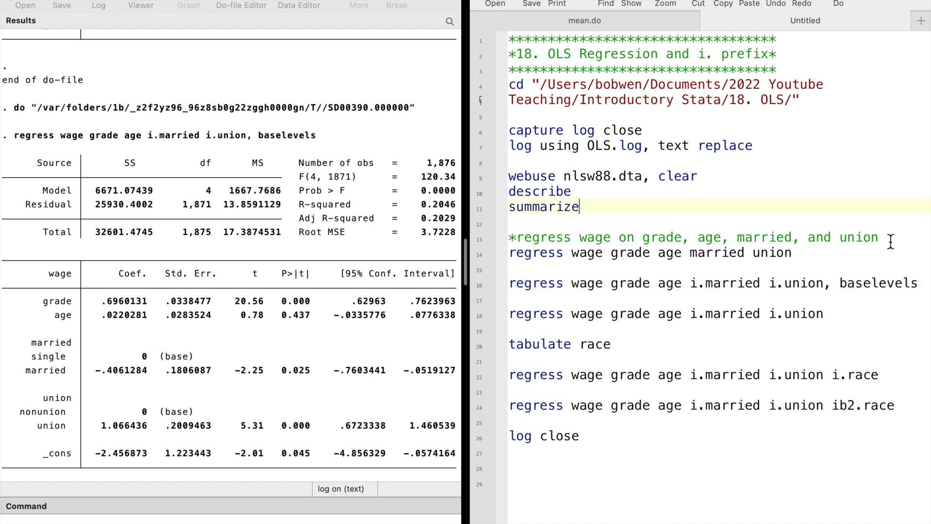
# Add a 'set showbaselevels on' line below summarize in the do-file
pyautogui.press('Return')
pyautogui.press('Return')
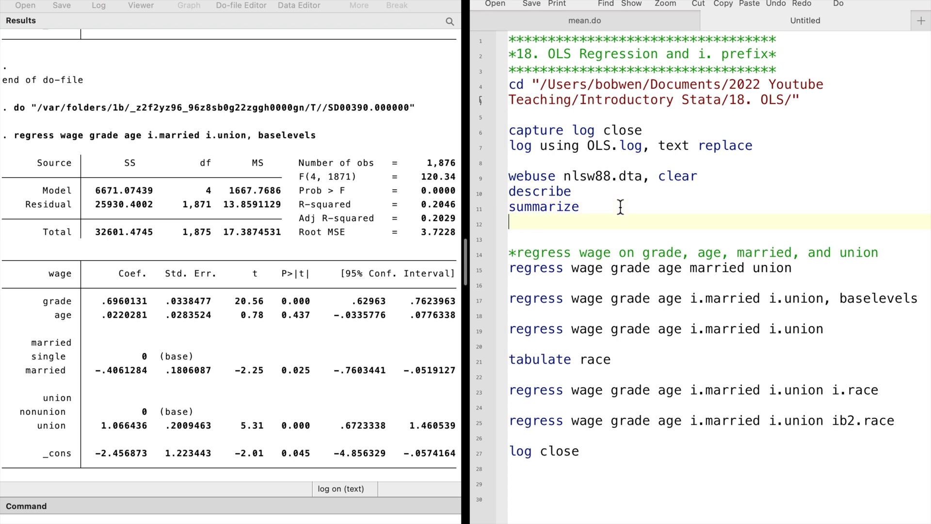
pyautogui.write('set')
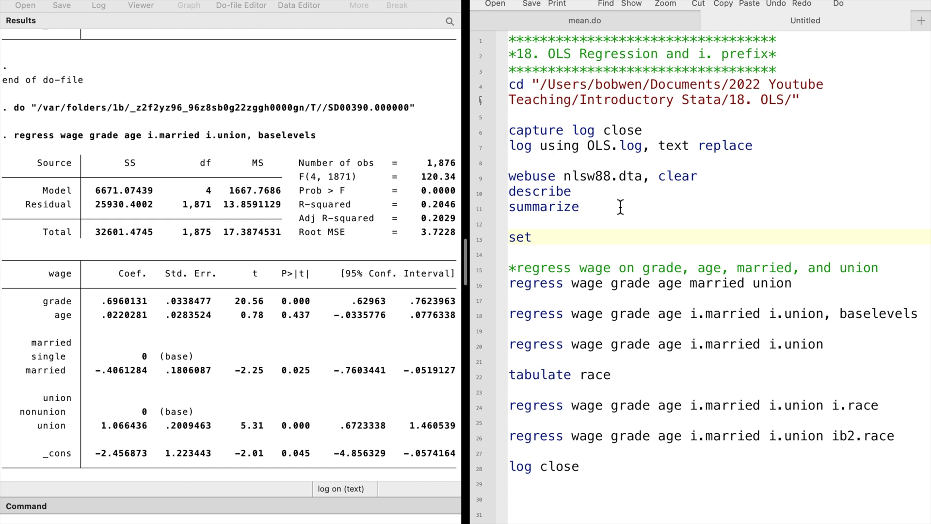
pyautogui.write(' base')
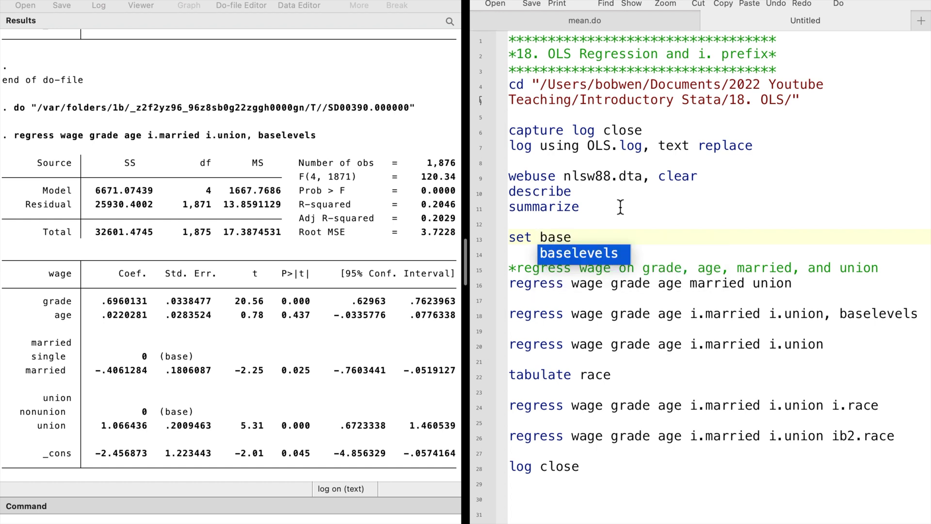
pyautogui.write('levels')
pyautogui.press('Left')
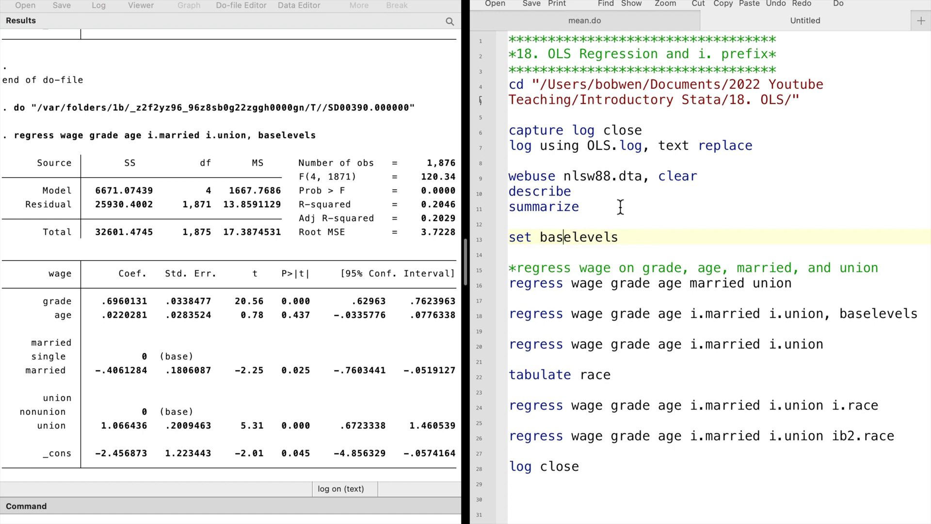
pyautogui.write('show')
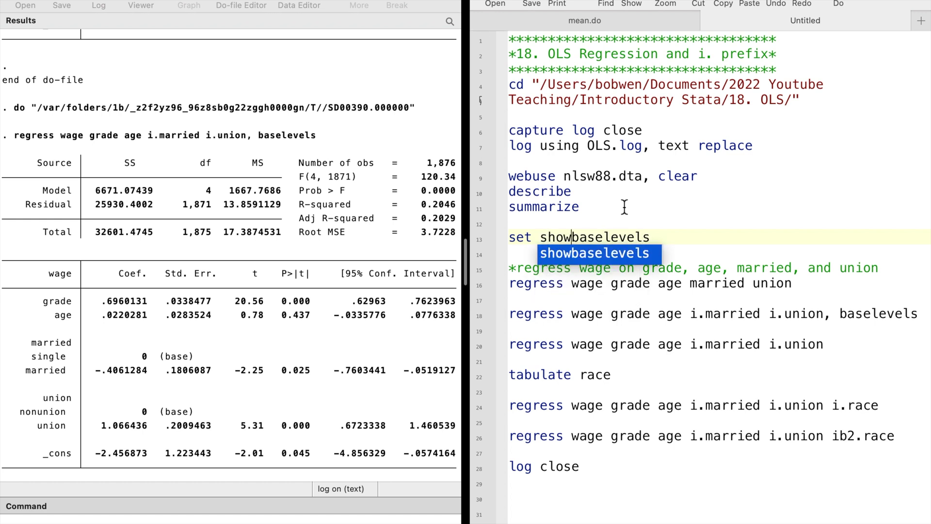
pyautogui.click(688, 232)
pyautogui.write('on')
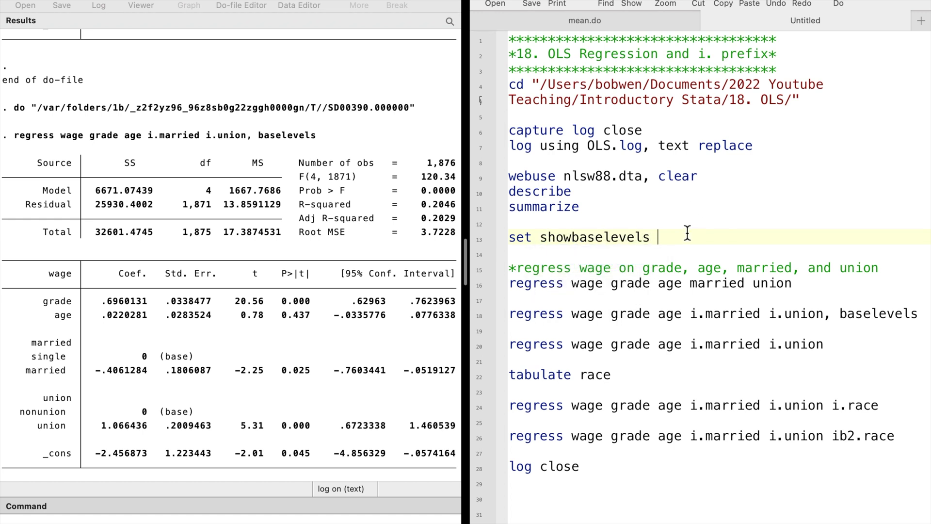
pyautogui.click(581, 243)
pyautogui.click(479, 240)
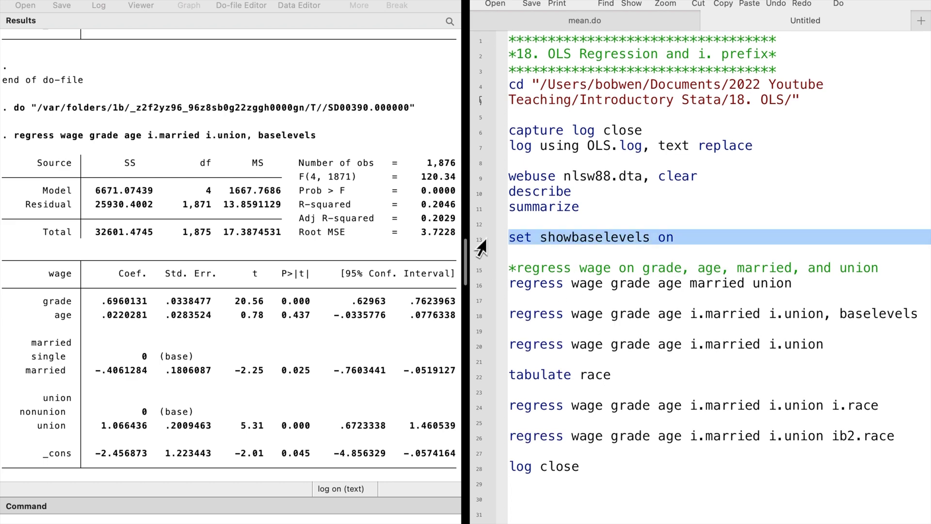
# Run set showbaselevels on, the plain i.married i.union regression, and tabulate race
pyautogui.press('super+shift+d')
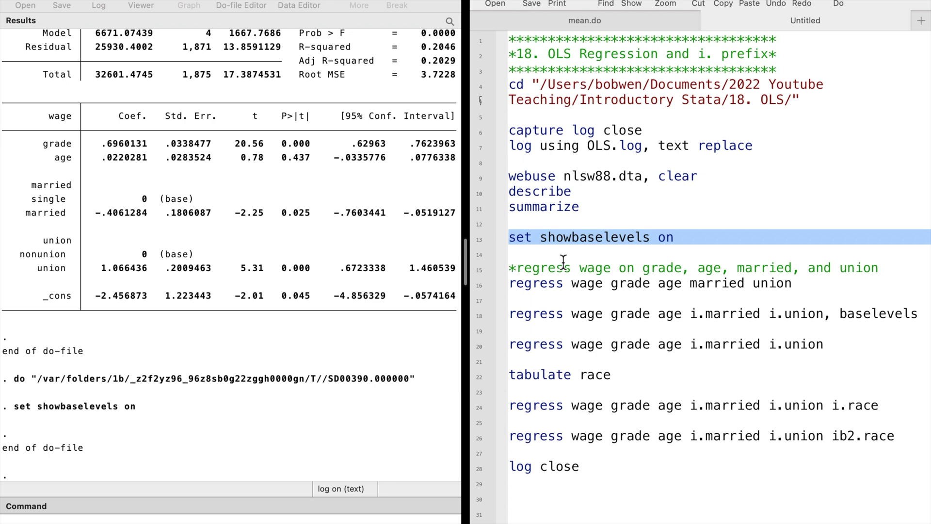
pyautogui.click(477, 346)
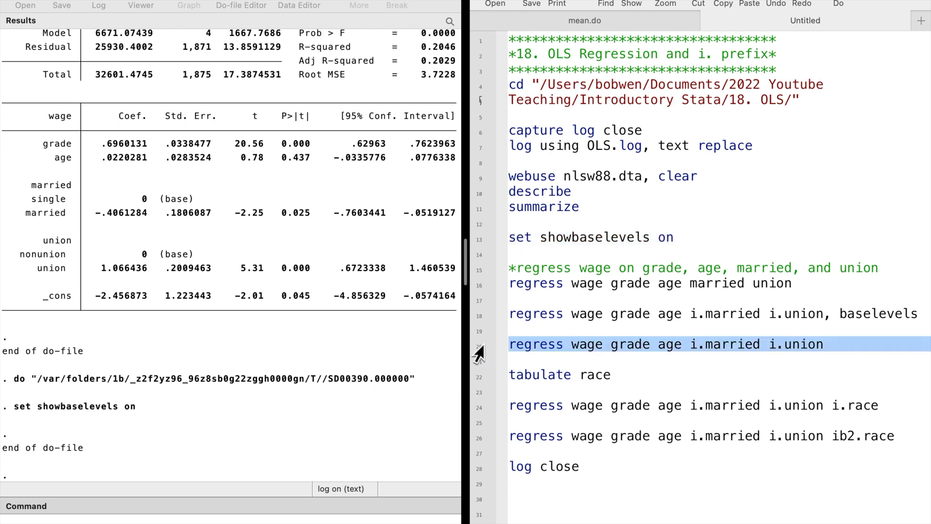
pyautogui.press('super+shift+d')
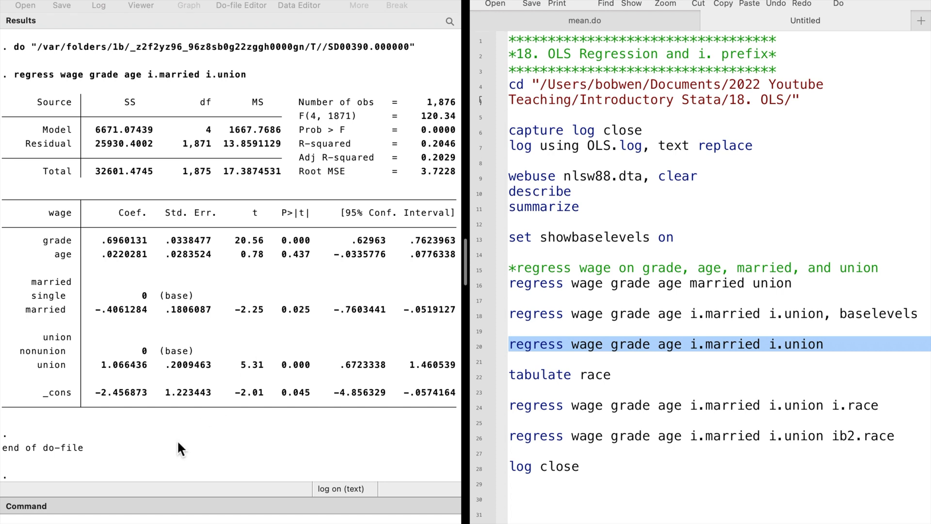
pyautogui.click(476, 378)
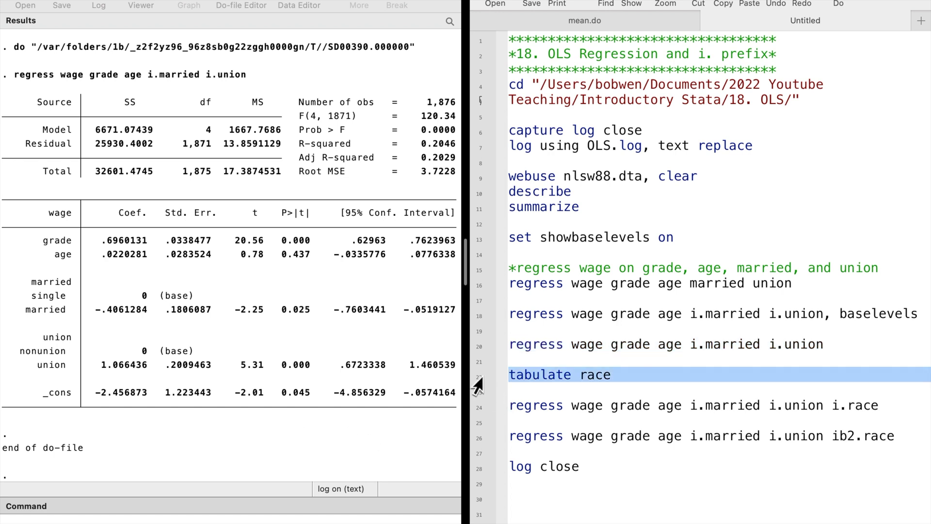
pyautogui.press('super+shift+d')
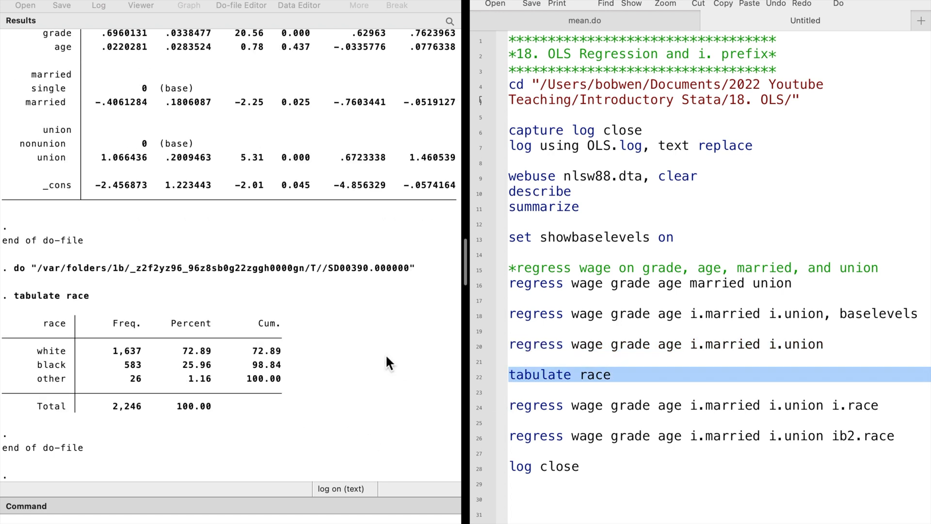
# Run the regression adding i.race: white base, black −0.642, other 1.002, R-squared 0.2099
pyautogui.click(478, 407)
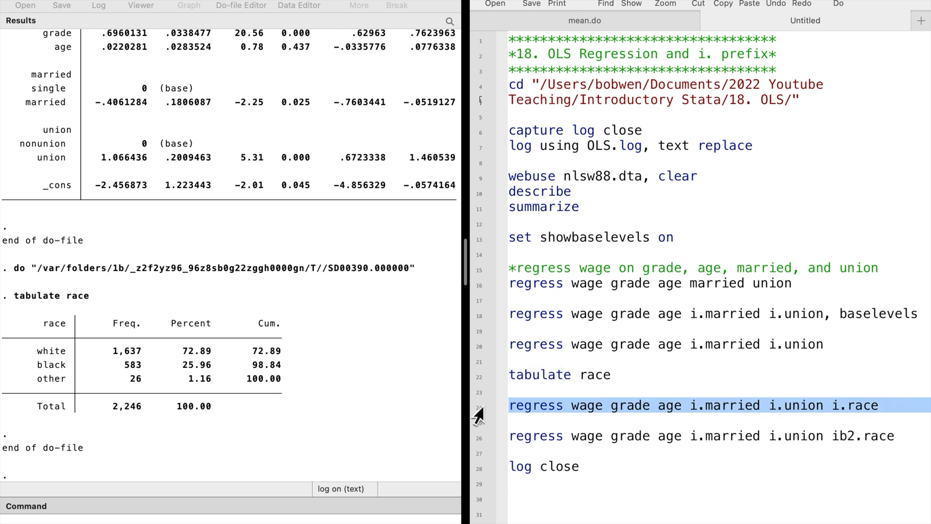
pyautogui.press('super+shift+d')
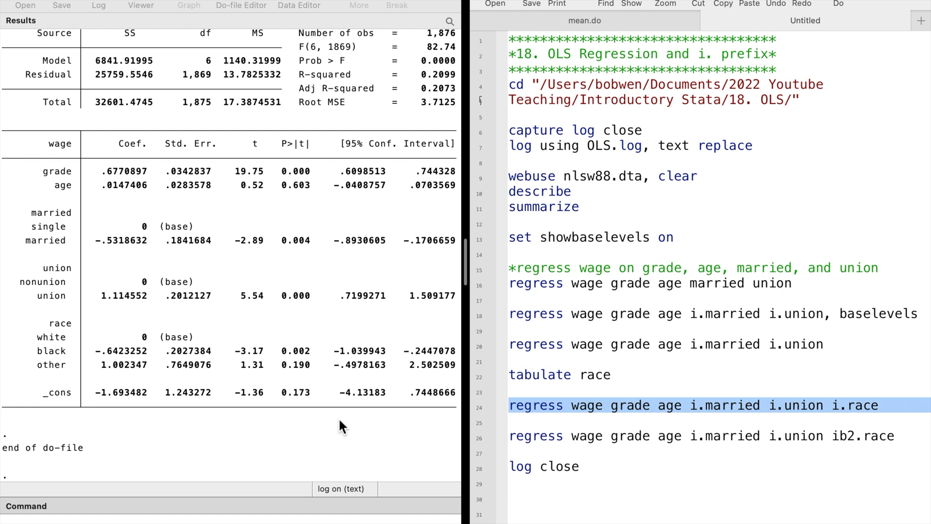
pyautogui.click(479, 439)
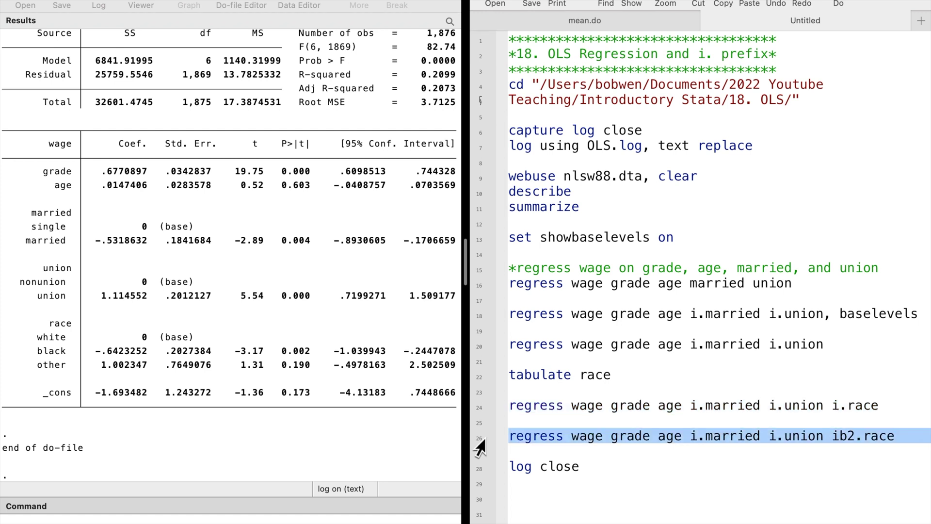
# Run the ib2.race regression with black as base: white 0.642, other 1.645
pyautogui.press('super+shift+d')
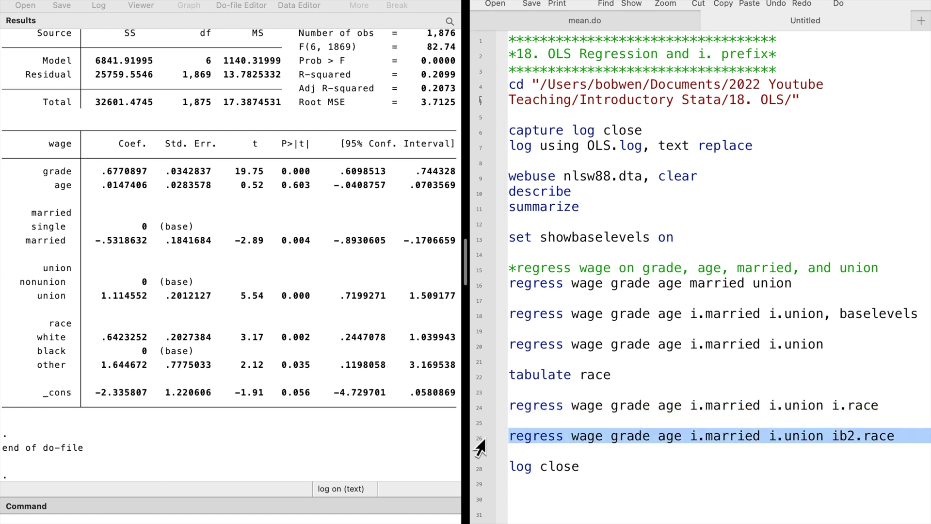